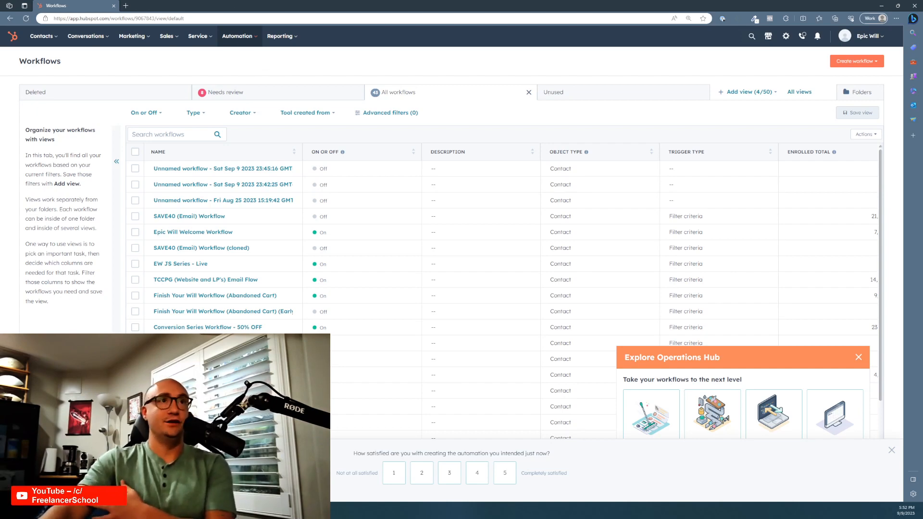
# - Create a new contact-based workflow from scratch, starting as a blank workflow
pyautogui.click(245, 43)
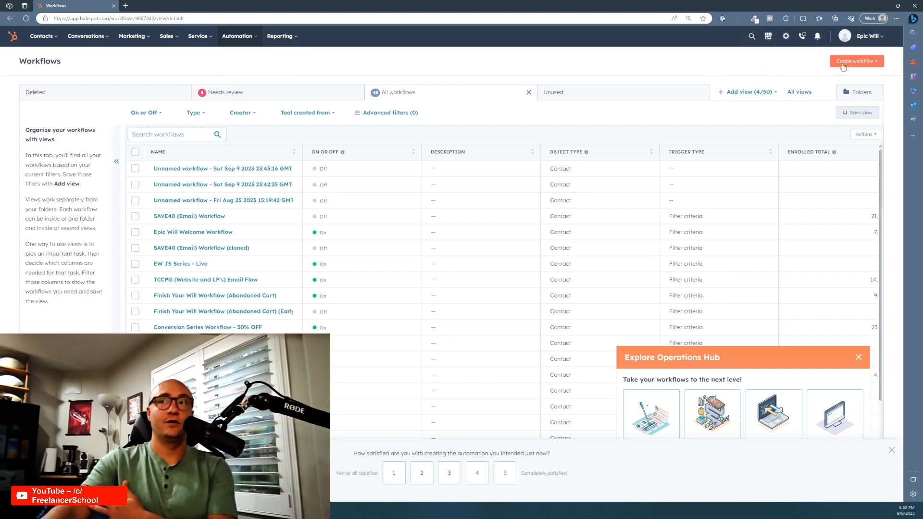
pyautogui.click(844, 67)
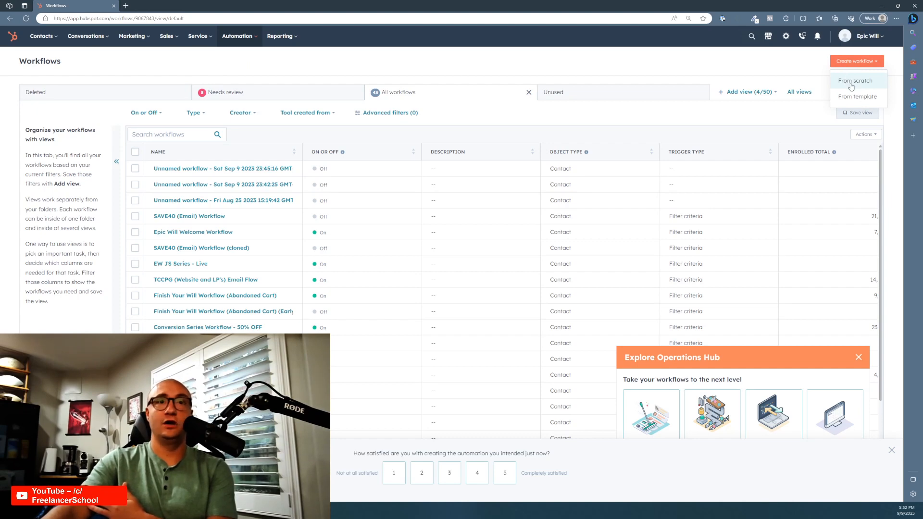
pyautogui.click(851, 82)
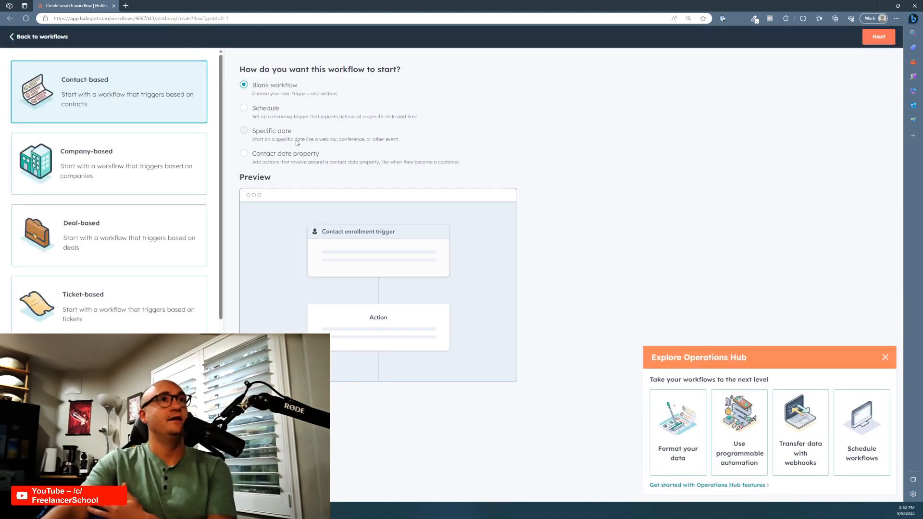
pyautogui.scroll(-3, 169, 270)
pyautogui.scroll(-4, 169, 270)
pyautogui.scroll(7, 170, 270)
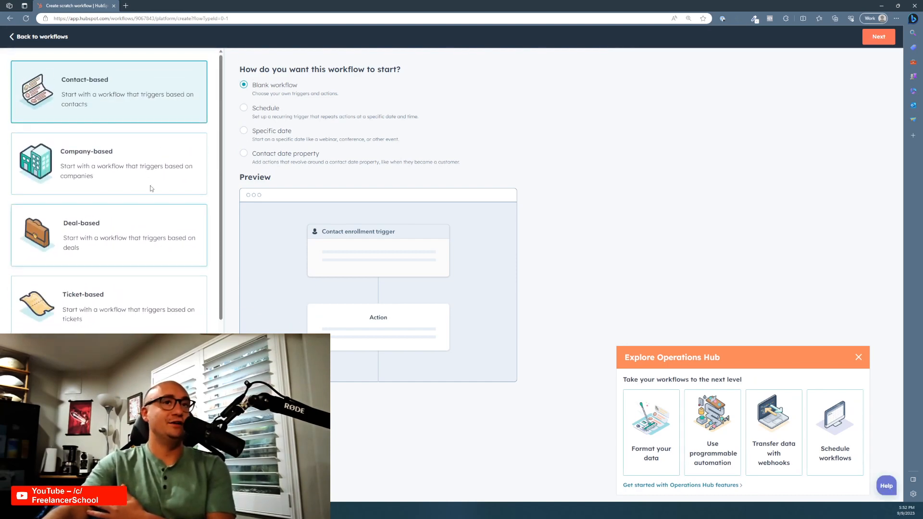
pyautogui.scroll(-8, 155, 289)
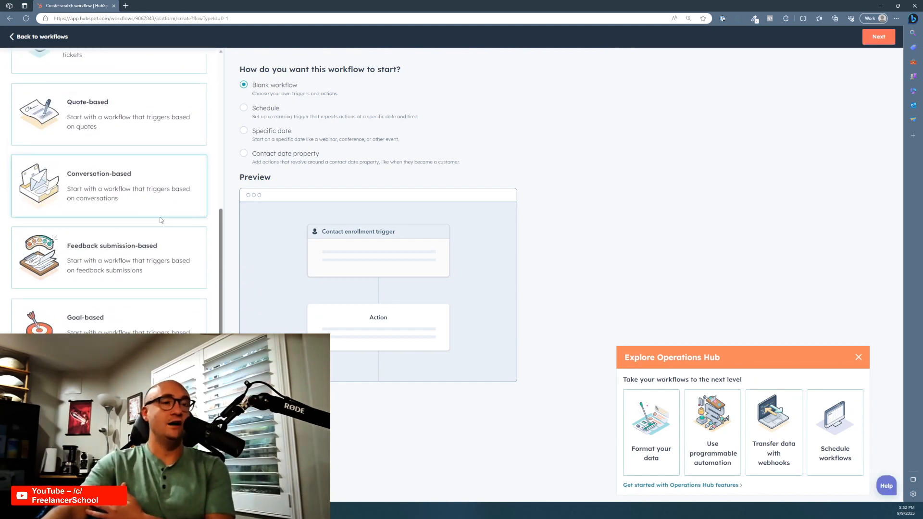
pyautogui.scroll(5, 160, 298)
pyautogui.scroll(4, 160, 298)
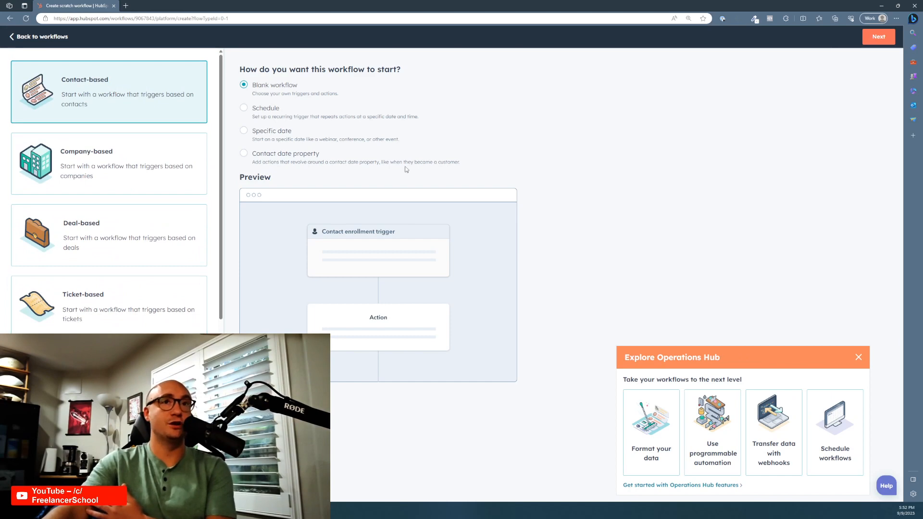
pyautogui.click(874, 40)
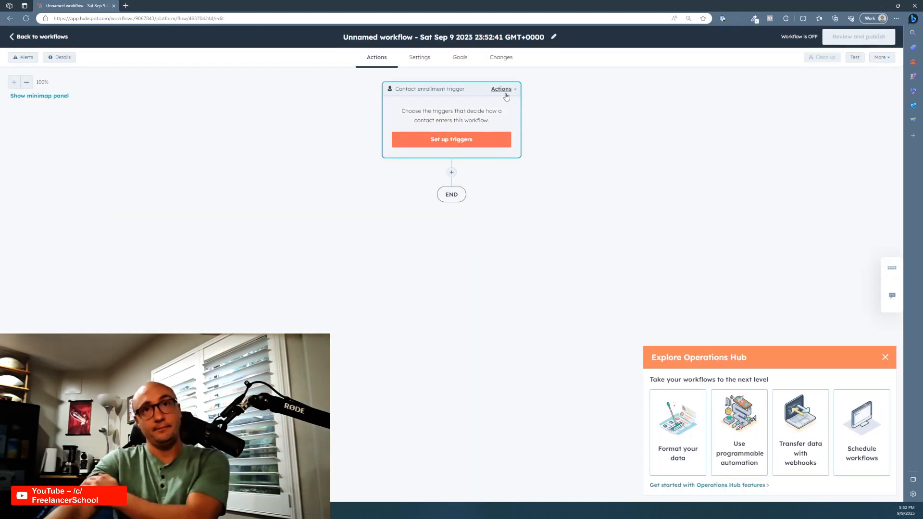
# - Add a calendar-date delay after the enrollment trigger, set to 09/09/2023 at 12:00 AM CDT, and save it
pyautogui.click(453, 174)
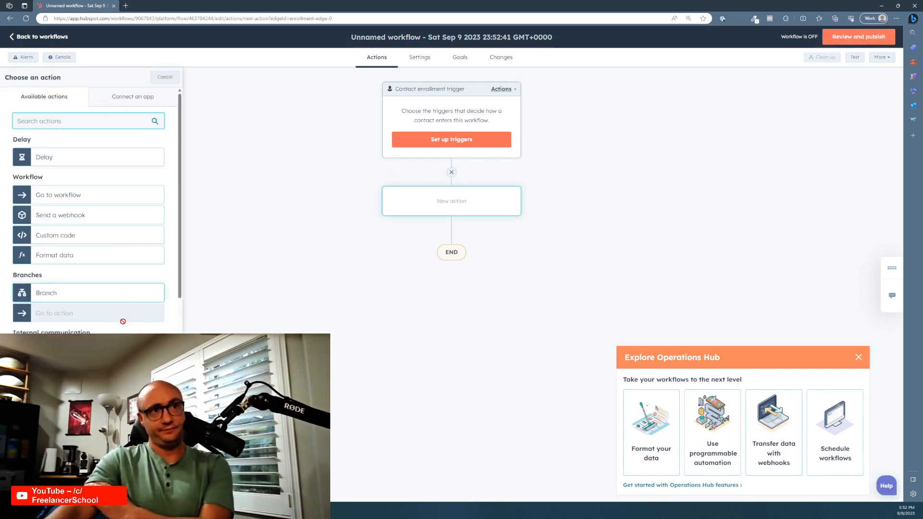
pyautogui.scroll(-6, 122, 322)
pyautogui.scroll(5, 122, 321)
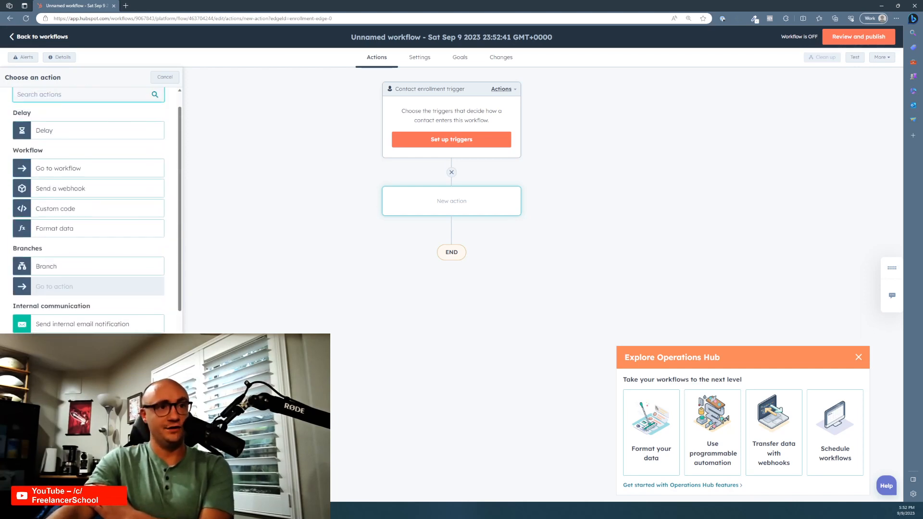
pyautogui.scroll(1, 96, 211)
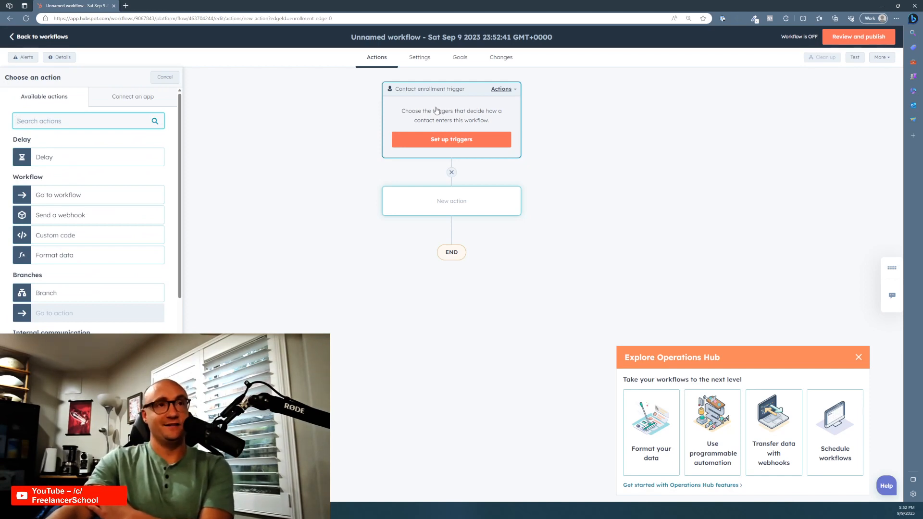
pyautogui.click(104, 163)
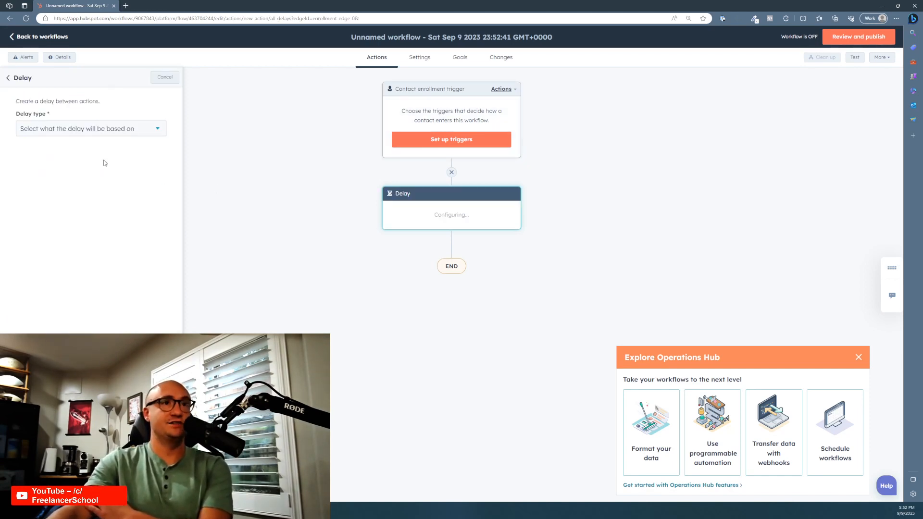
pyautogui.click(122, 134)
pyautogui.click(94, 162)
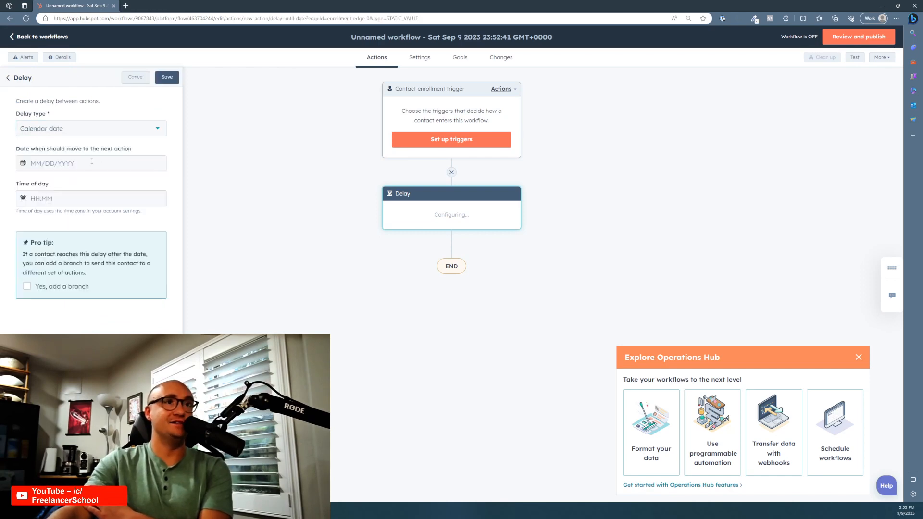
pyautogui.click(57, 164)
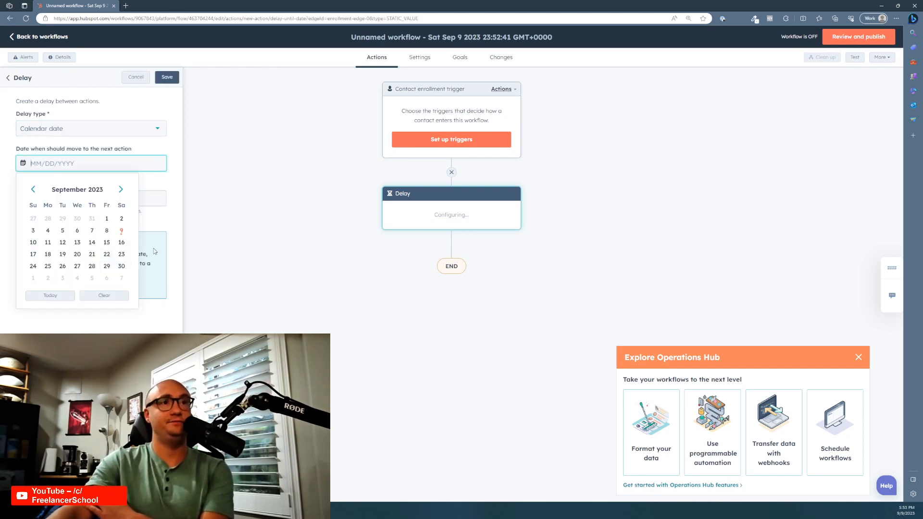
pyautogui.click(121, 231)
pyautogui.click(76, 197)
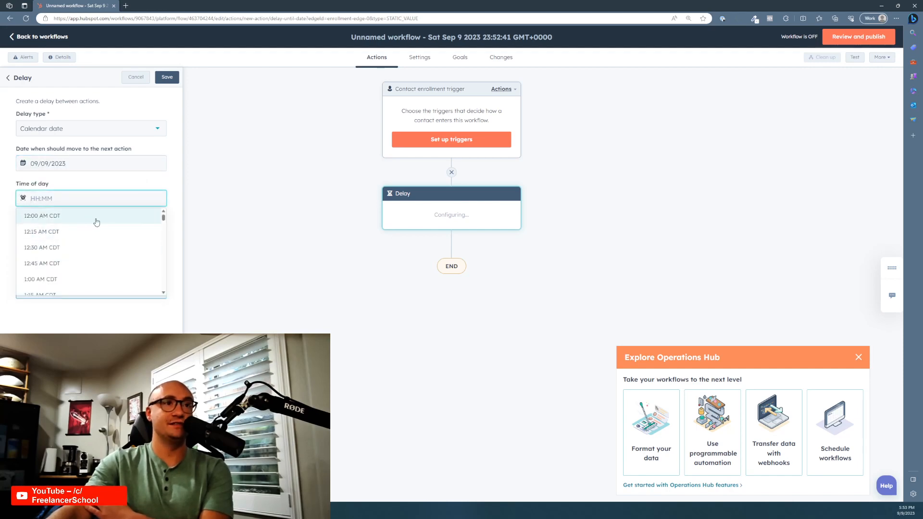
pyautogui.click(73, 216)
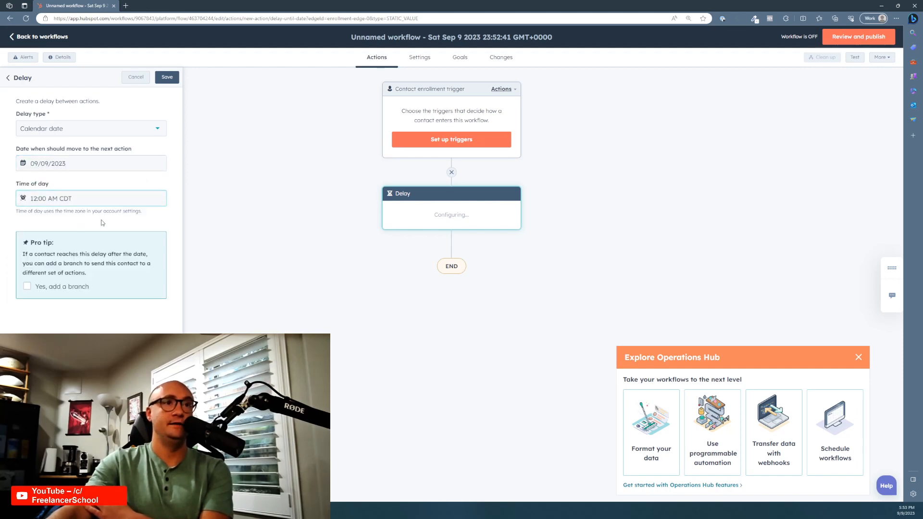
pyautogui.click(167, 77)
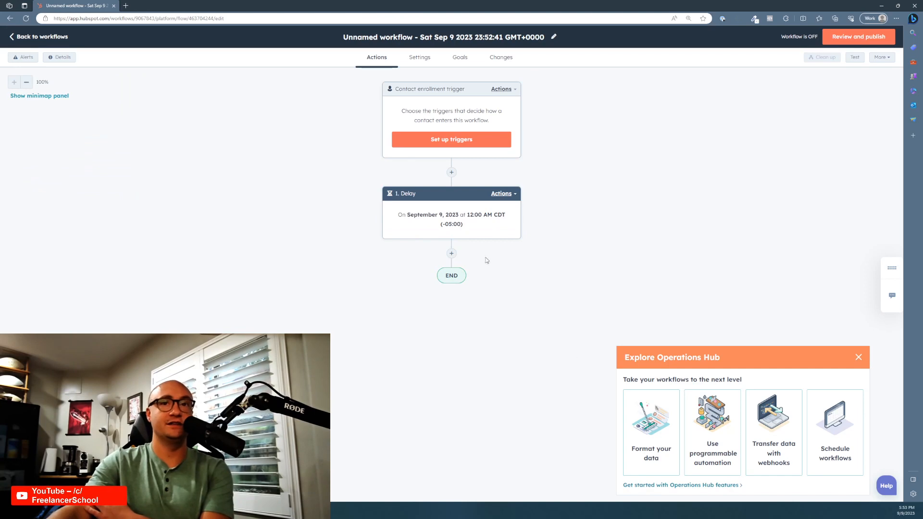
pyautogui.click(451, 255)
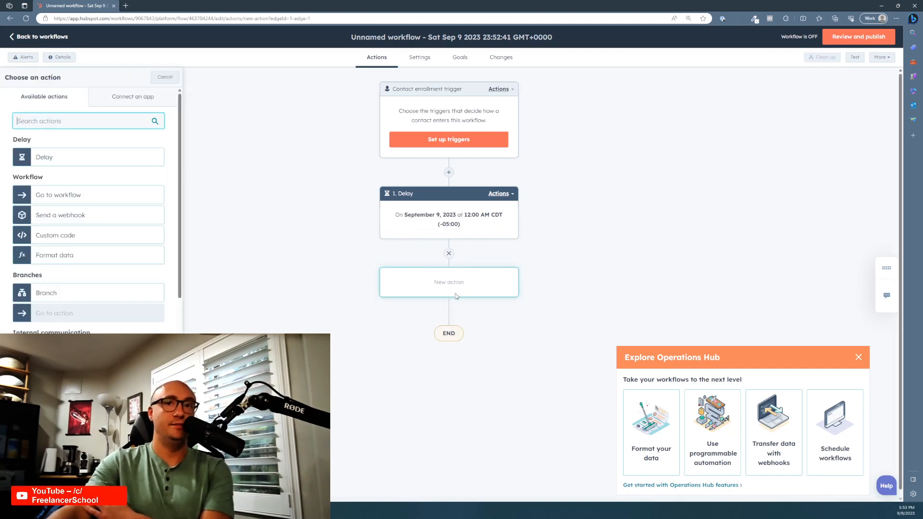
pyautogui.scroll(-1, 96, 312)
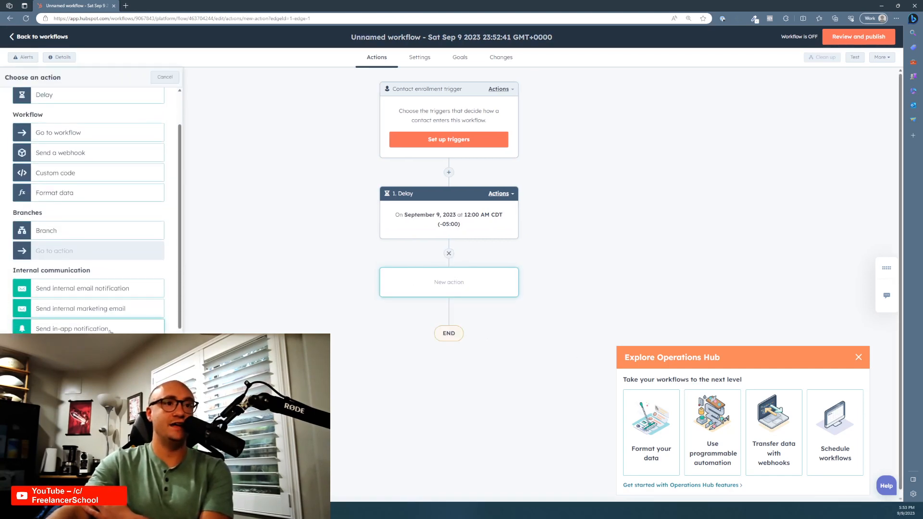
pyautogui.click(114, 367)
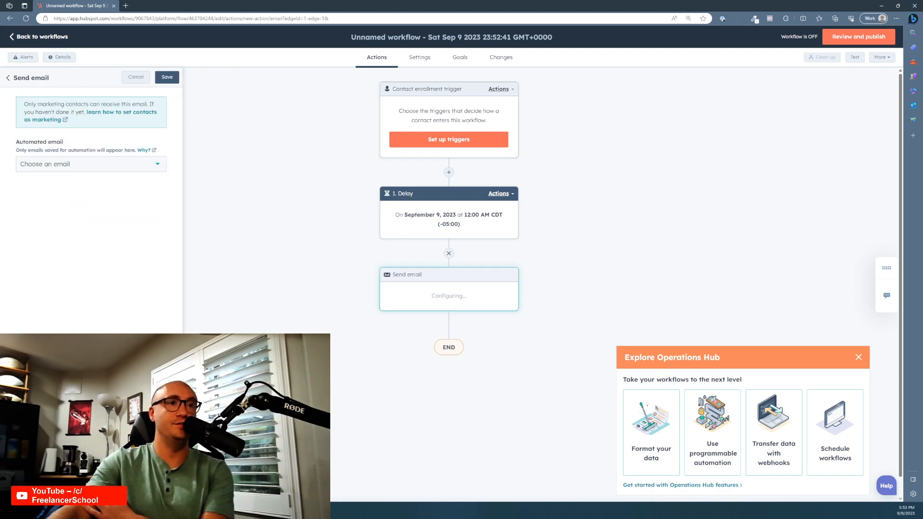
pyautogui.rightClick(114, 368)
pyautogui.click(80, 197)
pyautogui.click(89, 169)
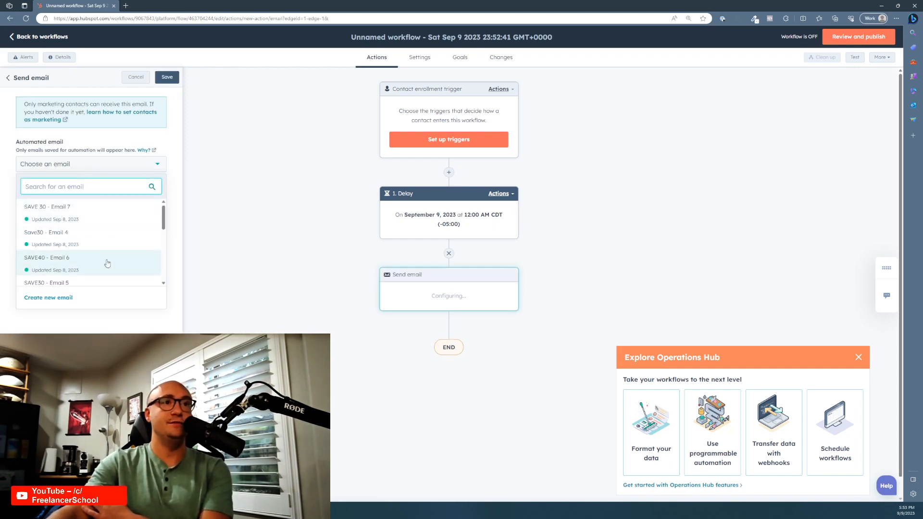
pyautogui.scroll(-5, 107, 263)
pyautogui.scroll(6, 107, 263)
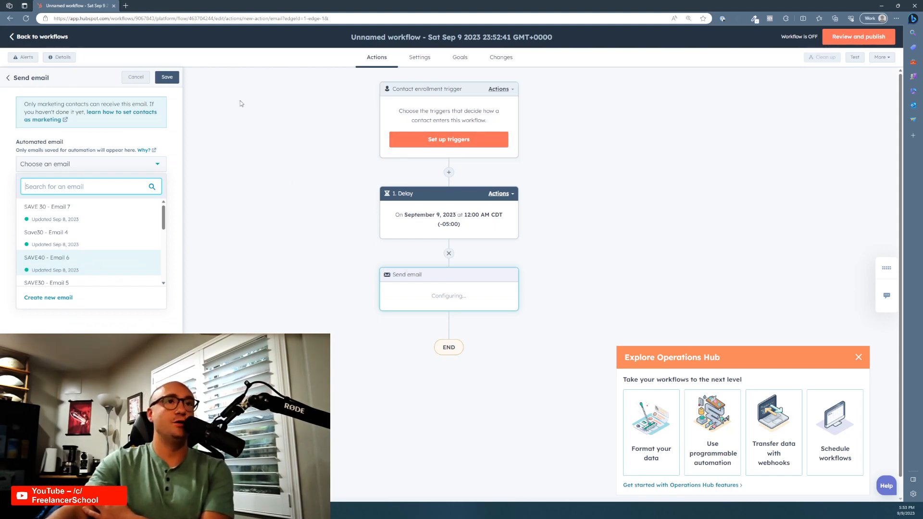
pyautogui.click(135, 78)
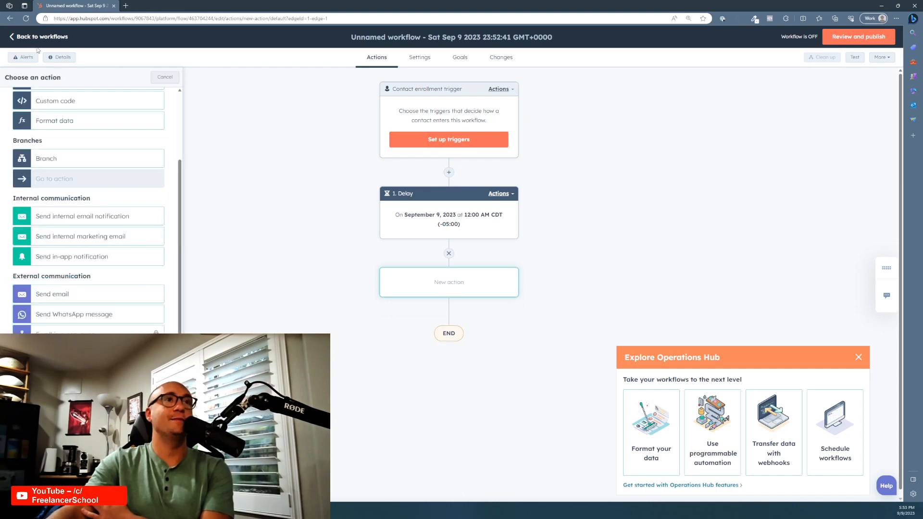
# - Return to the workflow list, open the unnamed workflow dated Sat Sep 9 2023 23:45:16, and review its sequence of delays and emails
pyautogui.click(31, 38)
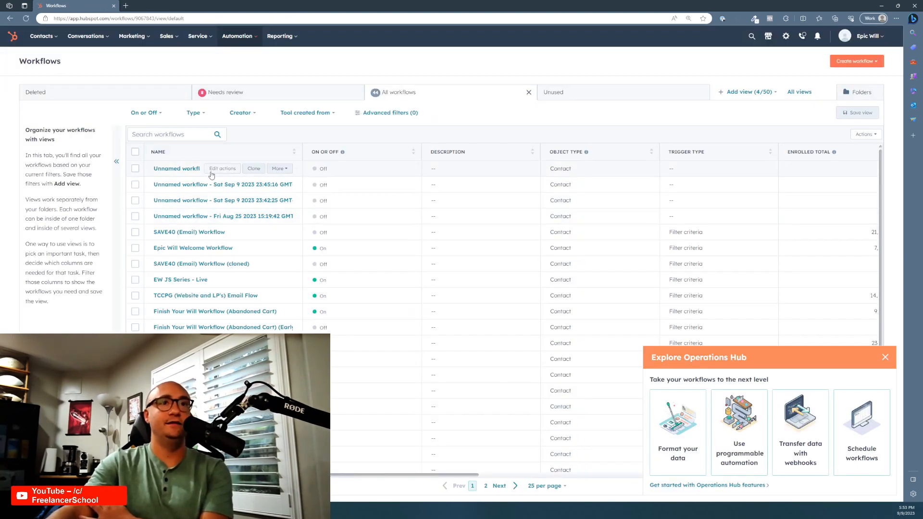
pyautogui.click(181, 188)
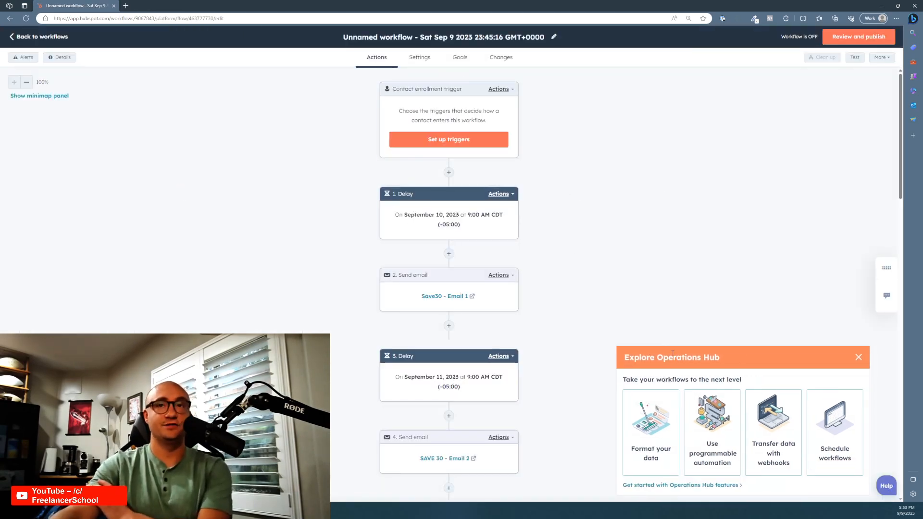
pyautogui.scroll(-10, 546, 351)
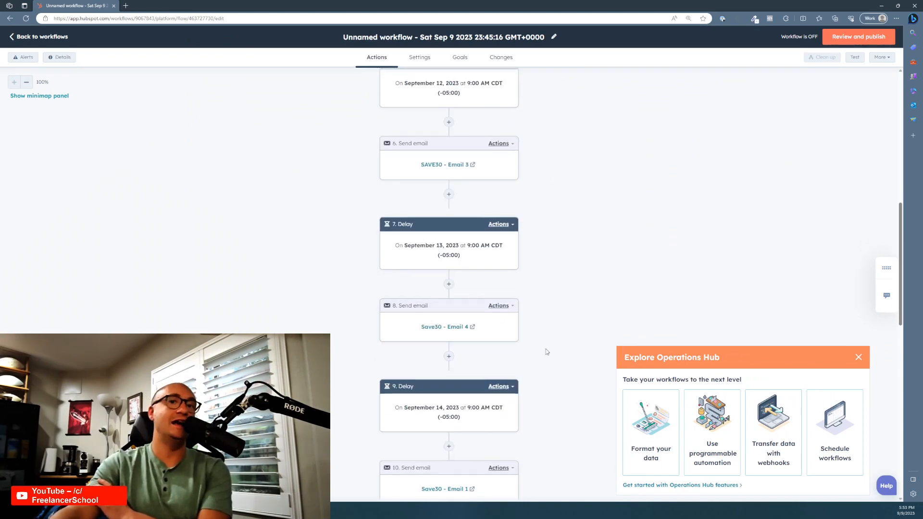
pyautogui.scroll(5, 547, 351)
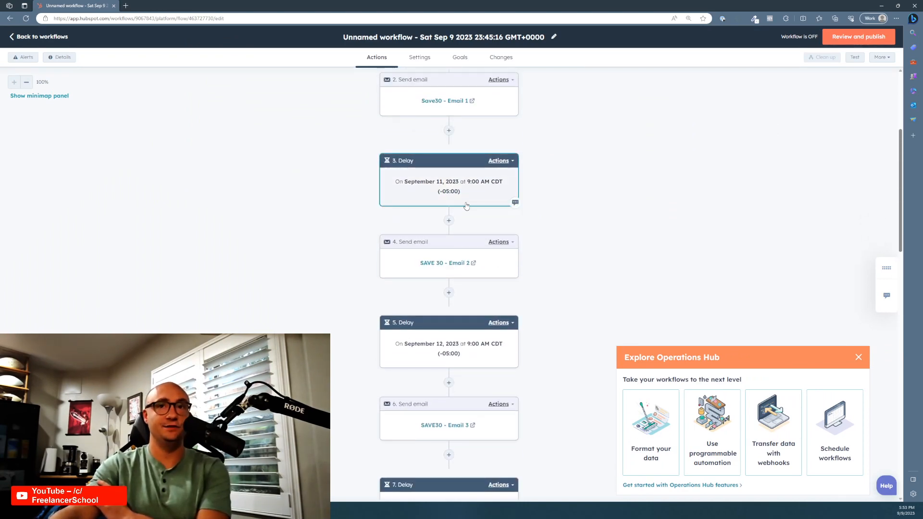
pyautogui.scroll(-1, 466, 206)
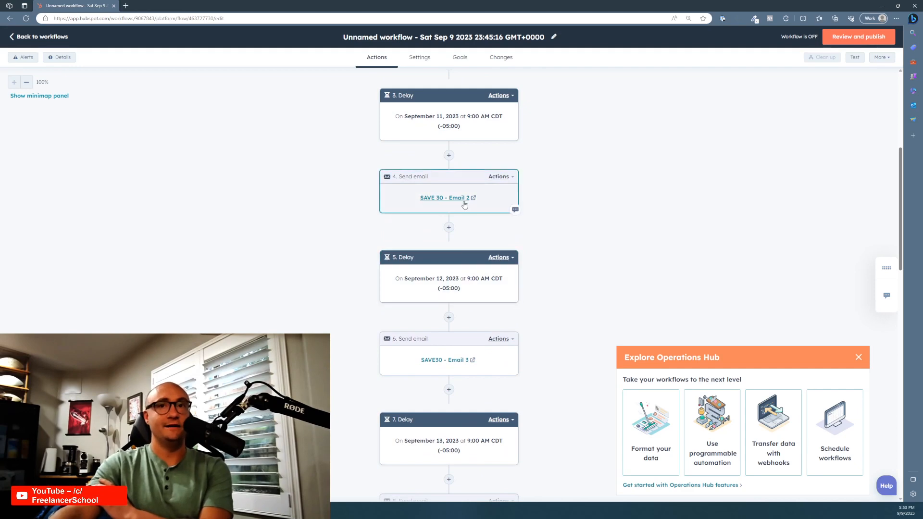
pyautogui.scroll(1, 462, 199)
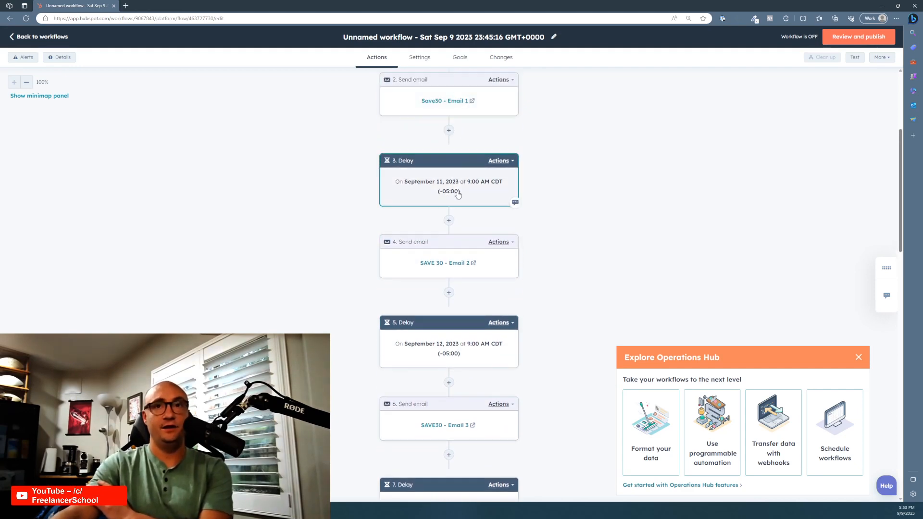
pyautogui.scroll(-2, 469, 289)
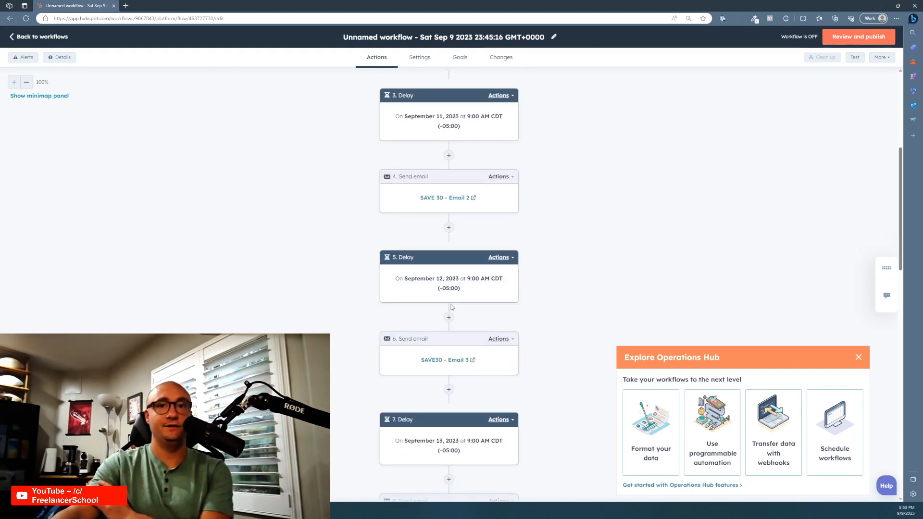
pyautogui.scroll(-3, 463, 354)
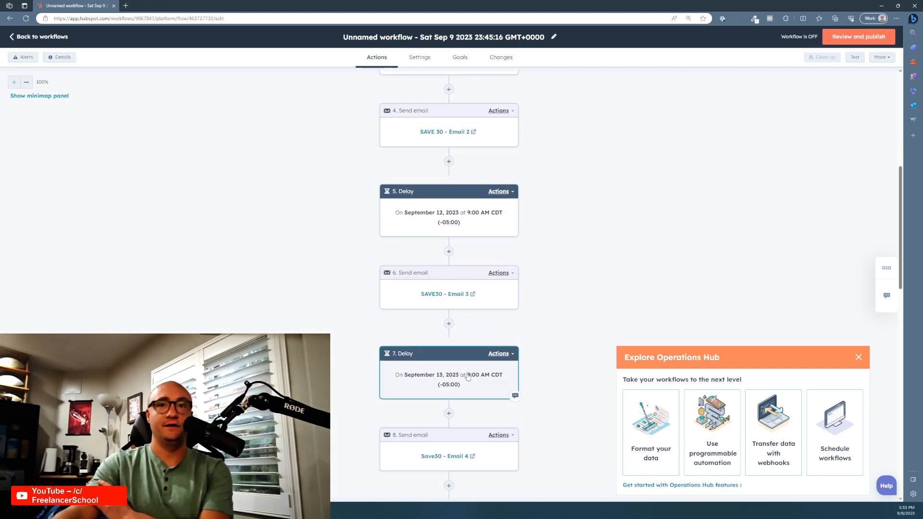
pyautogui.scroll(-1, 481, 384)
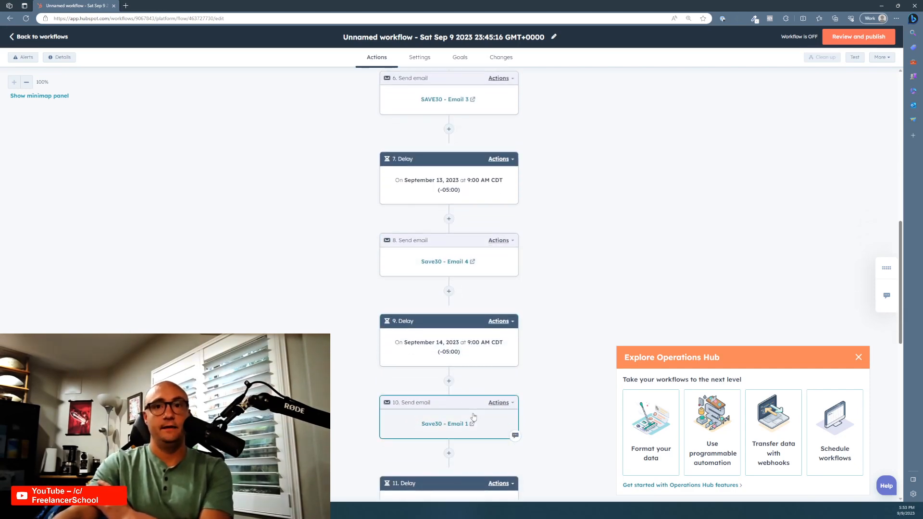
# - Change the automated email in action 10, Send email, to SAVE30 - Email 5 and save the action
pyautogui.scroll(-2, 474, 415)
pyautogui.click(509, 298)
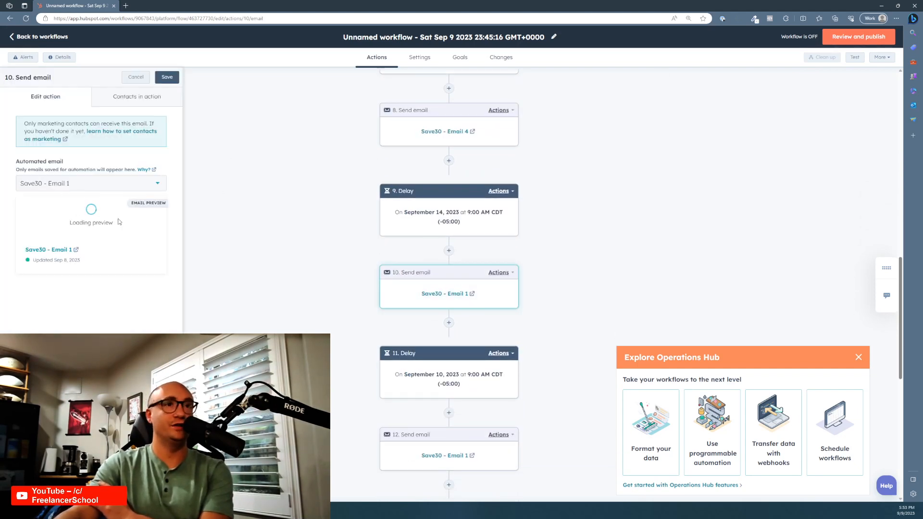
pyautogui.click(155, 187)
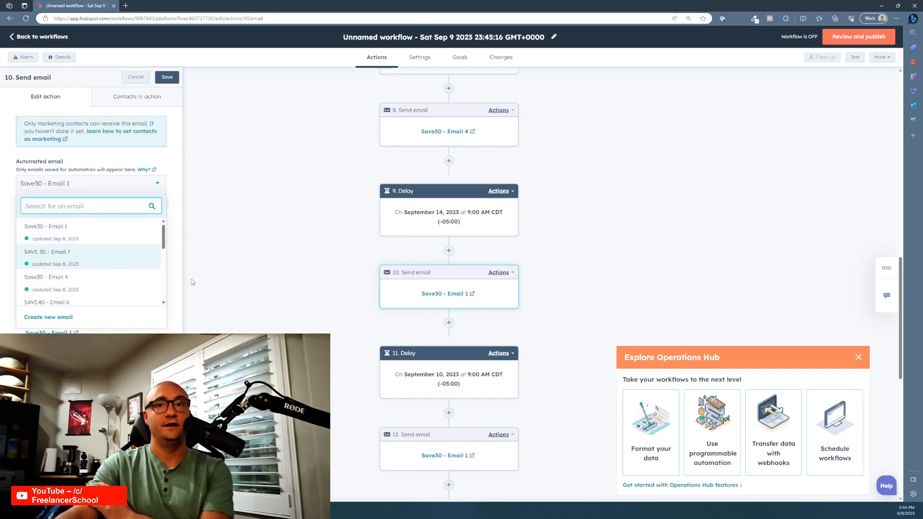
pyautogui.scroll(-2, 94, 296)
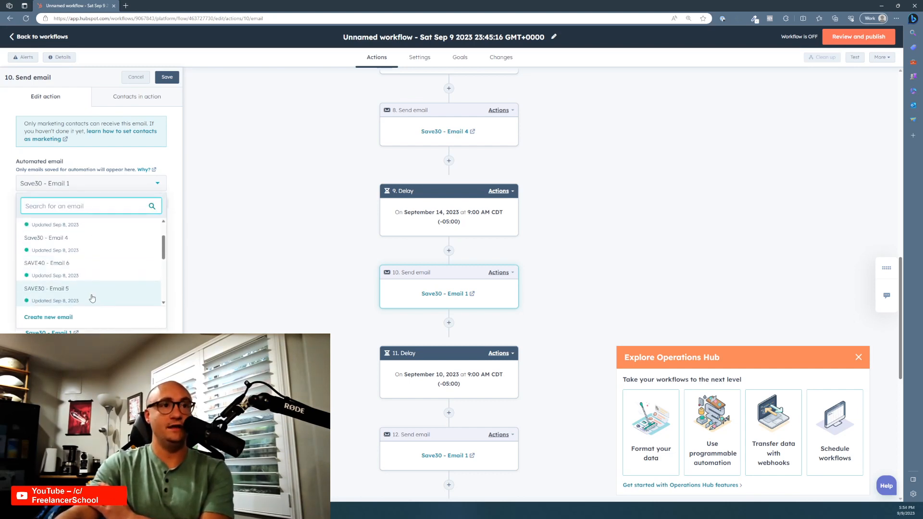
pyautogui.click(92, 299)
pyautogui.click(174, 79)
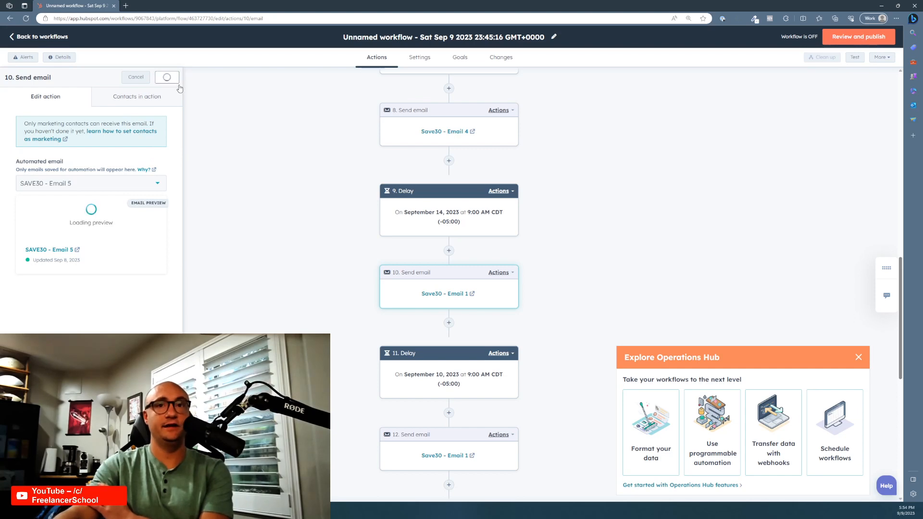
# - Set the calendar date of action 11, Delay, to 09/15/2023 and save the action
pyautogui.scroll(3, 466, 267)
pyautogui.scroll(-1, 484, 362)
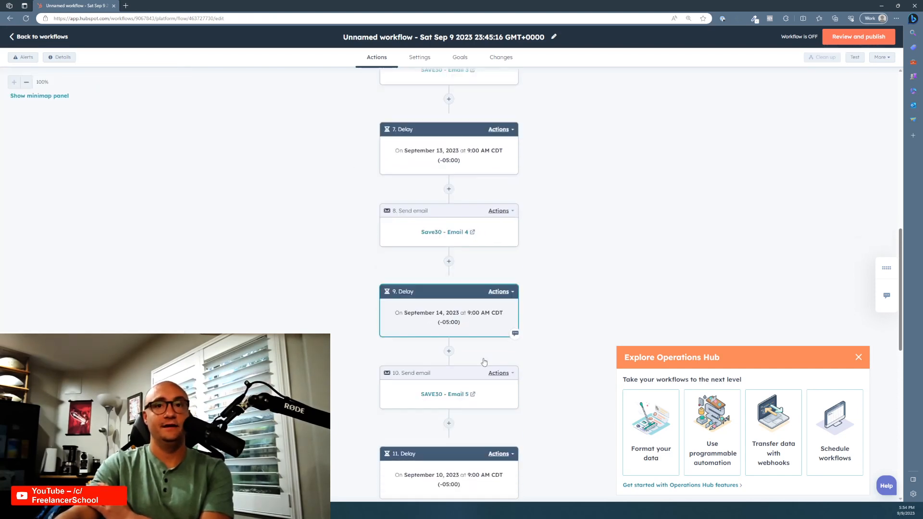
pyautogui.scroll(-4, 484, 362)
pyautogui.click(458, 327)
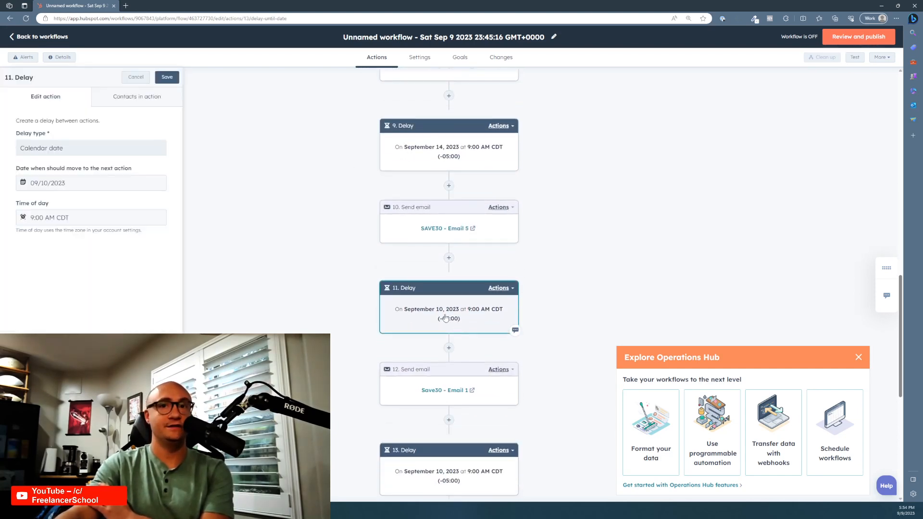
pyautogui.click(53, 183)
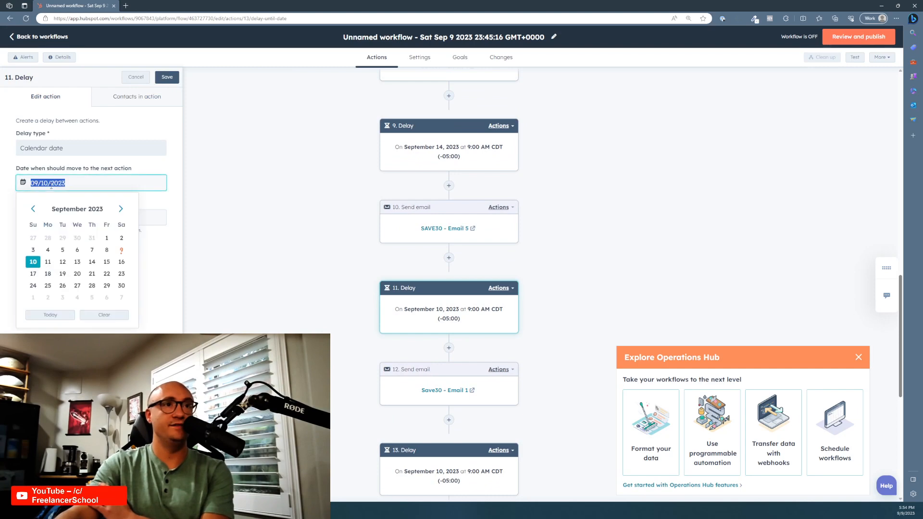
pyautogui.click(107, 262)
pyautogui.click(163, 78)
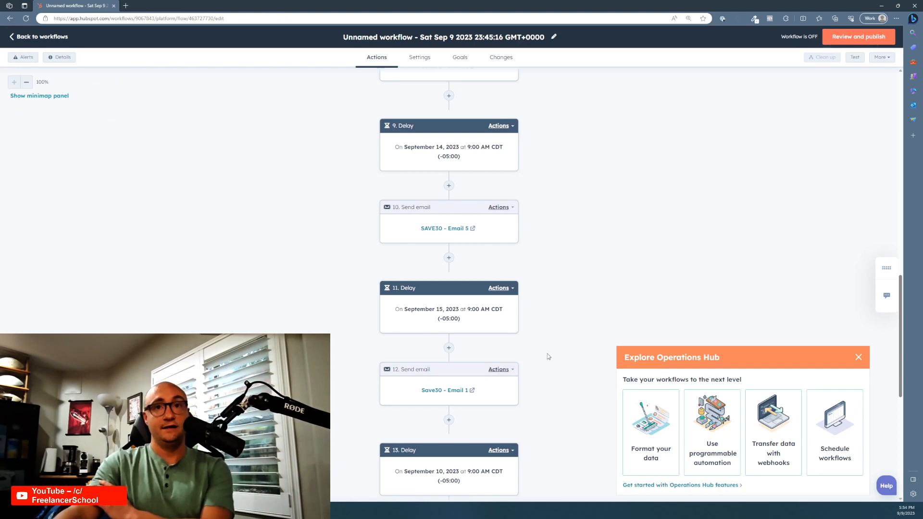
# - Change the automated email in action 12, Send email, to SAVE40 - Email 6 and save the action
pyautogui.scroll(-3, 567, 360)
pyautogui.click(462, 266)
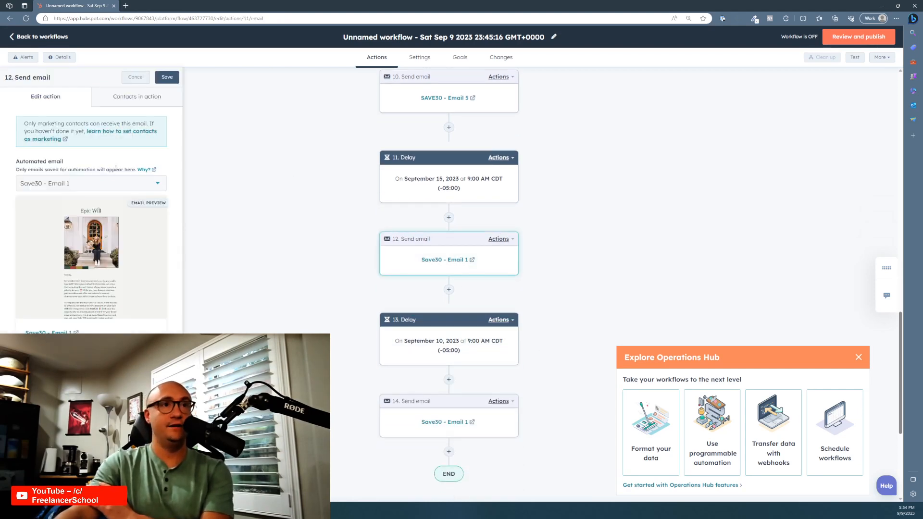
pyautogui.click(114, 187)
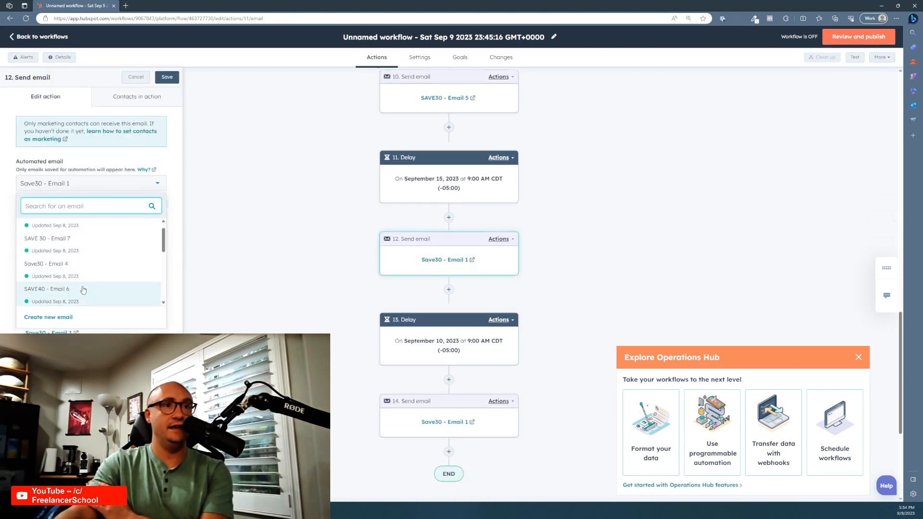
pyautogui.click(83, 290)
pyautogui.click(167, 75)
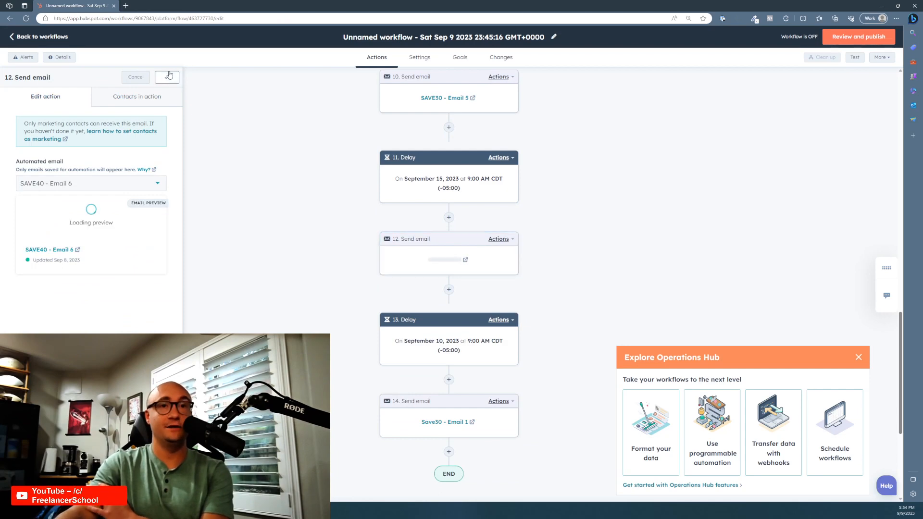
# - Set the calendar date of action 13, Delay, to 09/16/2023 and save the action
pyautogui.click(495, 354)
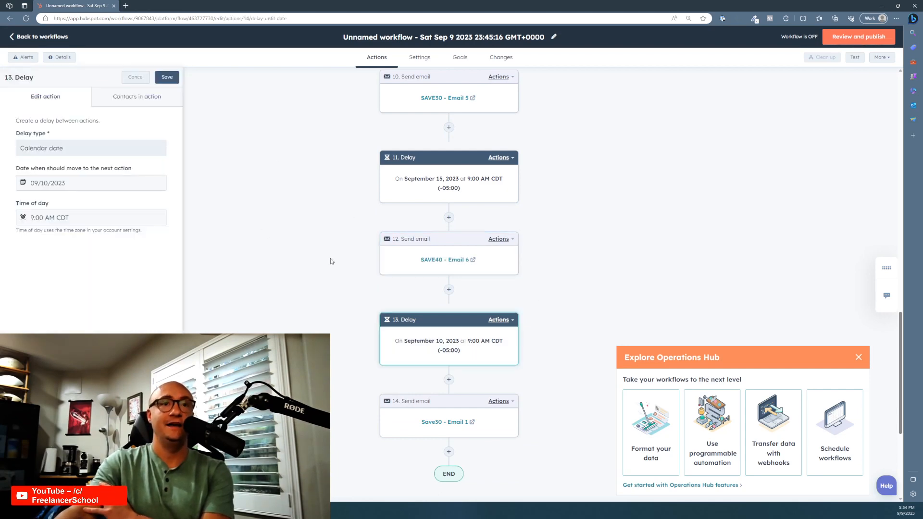
pyautogui.click(100, 184)
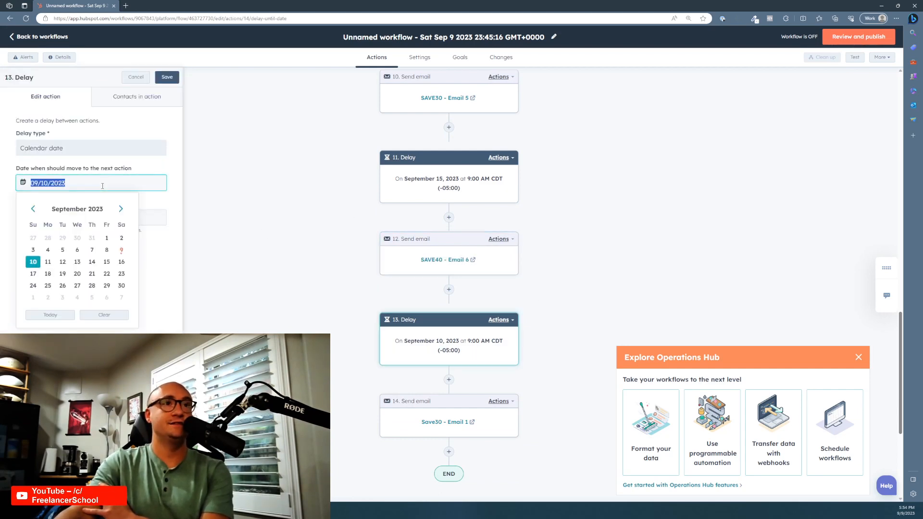
pyautogui.click(120, 267)
pyautogui.click(167, 77)
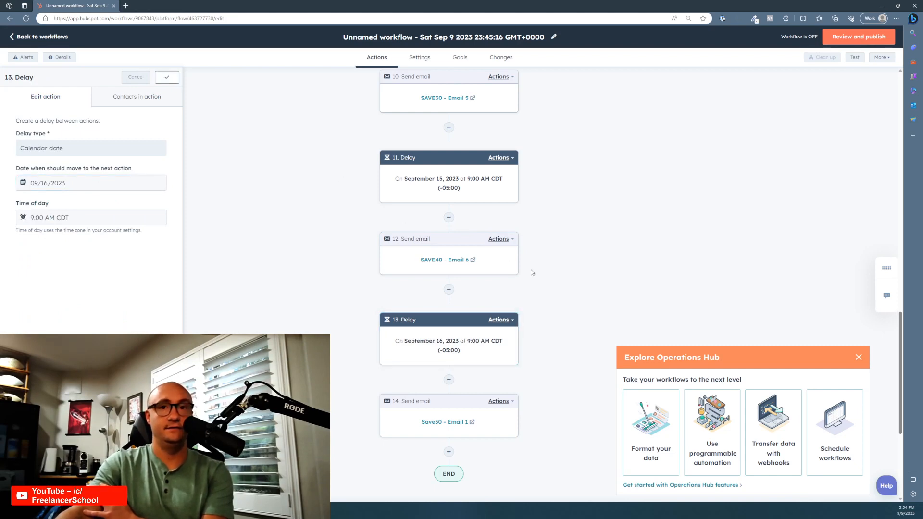
# - Change the automated email in action 14, Send email, to SAVE 30 - Email 7 and save the action
pyautogui.scroll(-4, 571, 279)
pyautogui.click(484, 204)
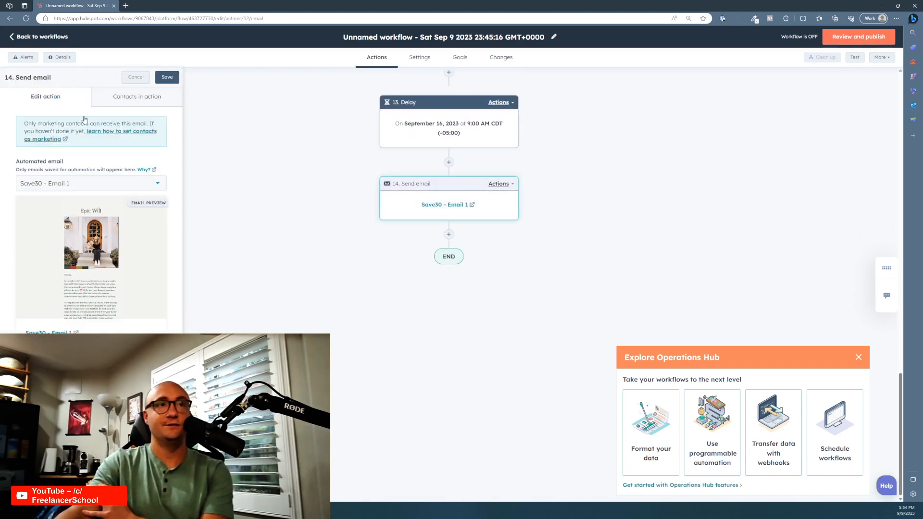
pyautogui.click(120, 188)
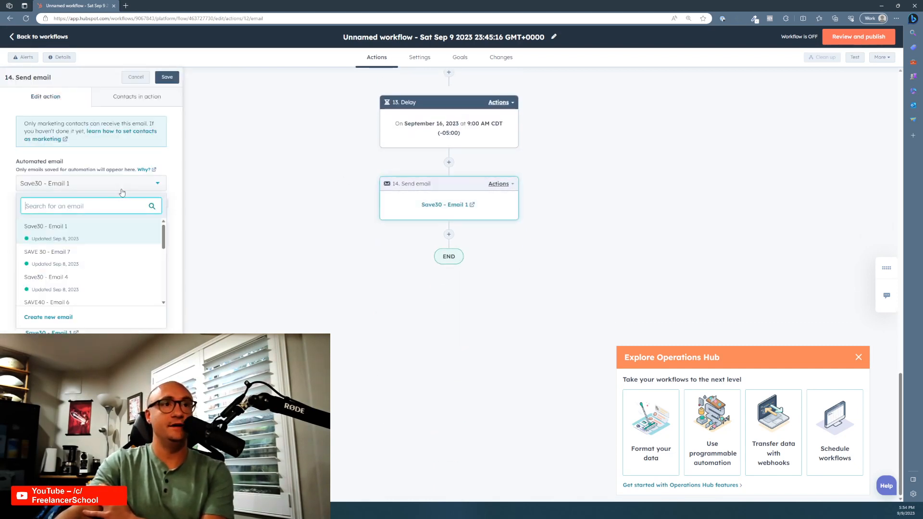
pyautogui.click(124, 264)
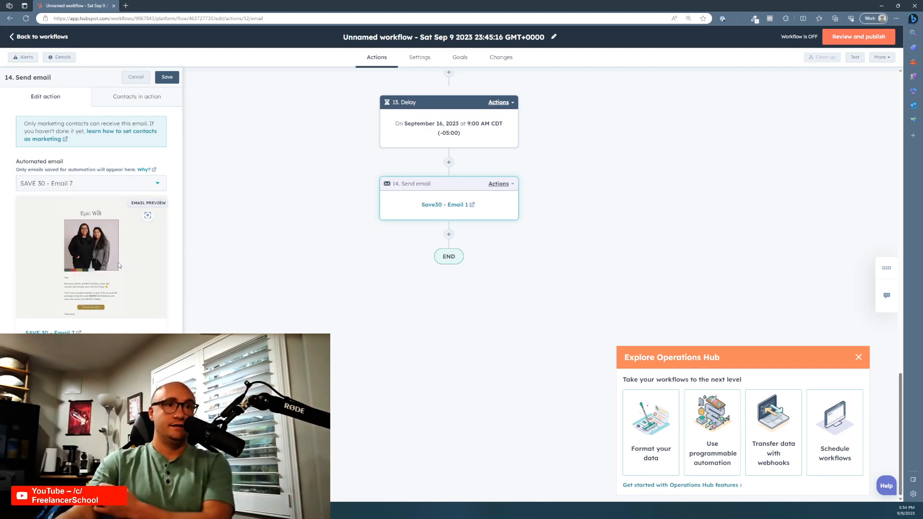
pyautogui.click(167, 77)
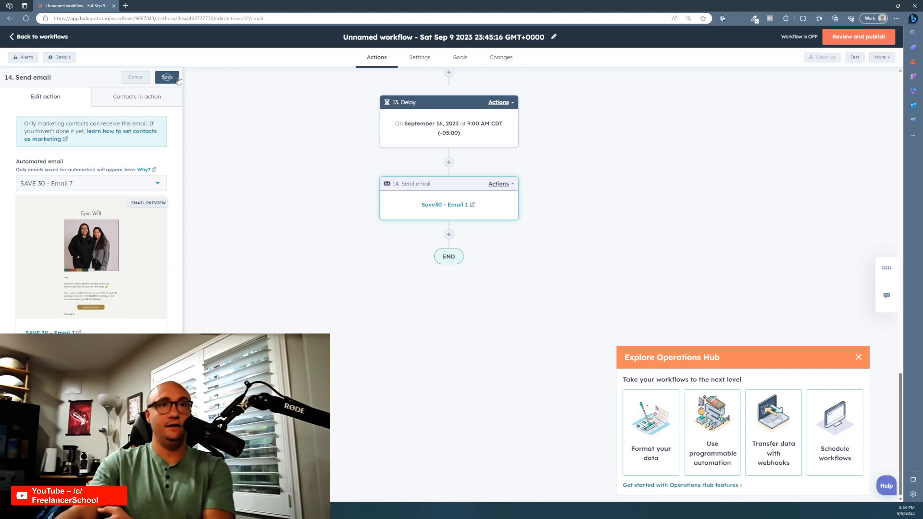
# - Start setting up the contact enrollment trigger with the type When an event occurs
pyautogui.scroll(8, 515, 359)
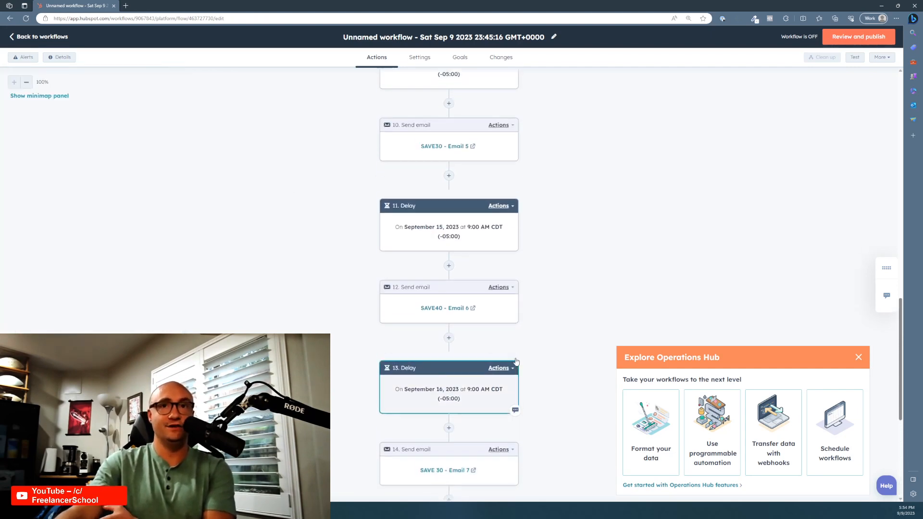
pyautogui.scroll(14, 515, 362)
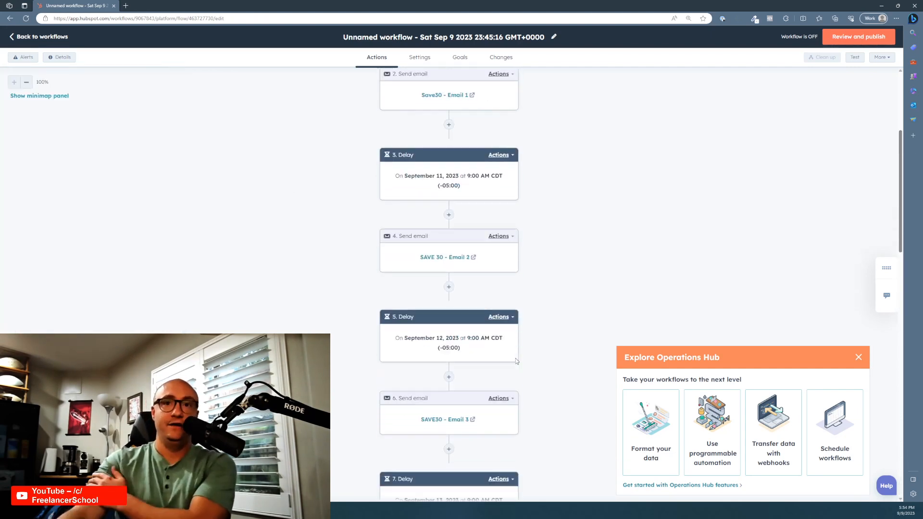
pyautogui.click(474, 140)
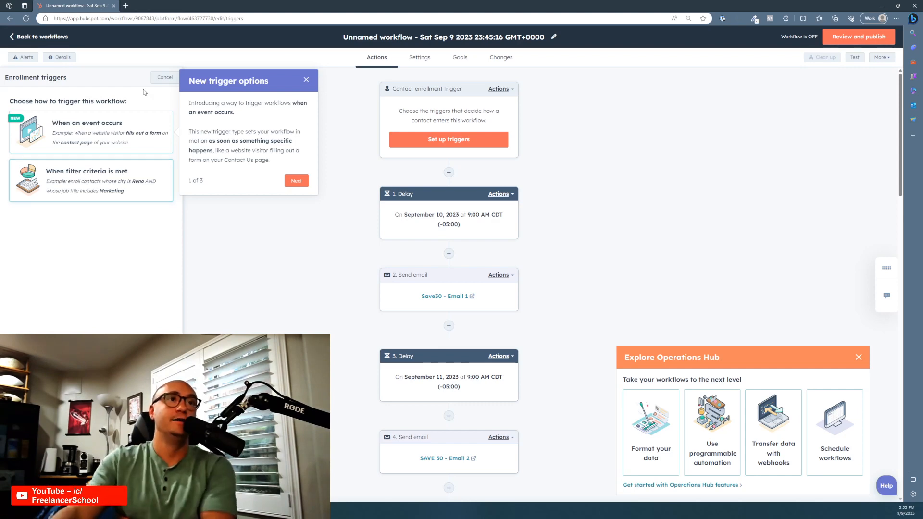
pyautogui.click(133, 148)
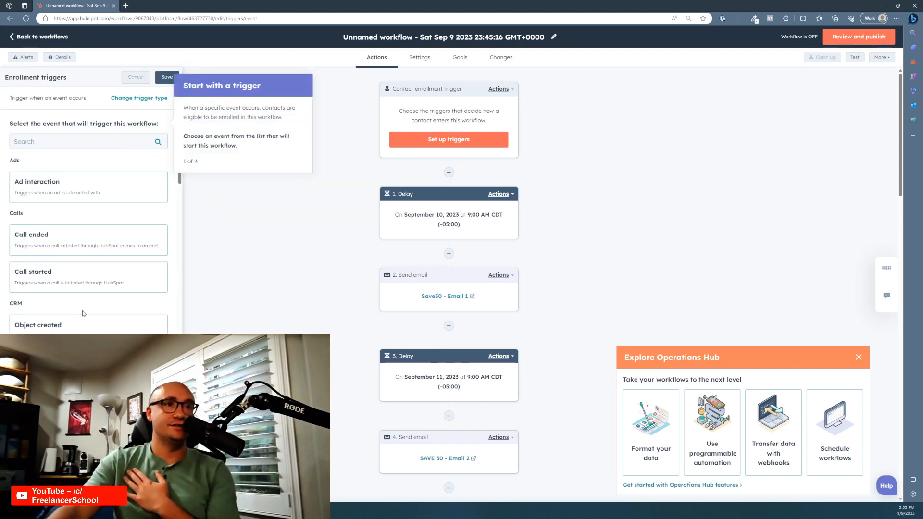
# - Choose Form interaction as the trigger event, start a Form name filter with is any of, and look through the available forms
pyautogui.scroll(-1, 89, 211)
pyautogui.scroll(-5, 76, 323)
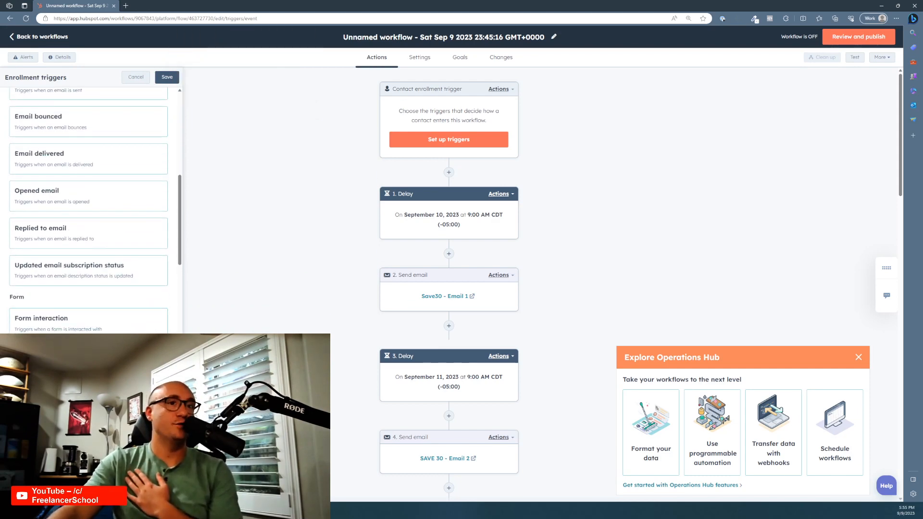
pyautogui.click(130, 327)
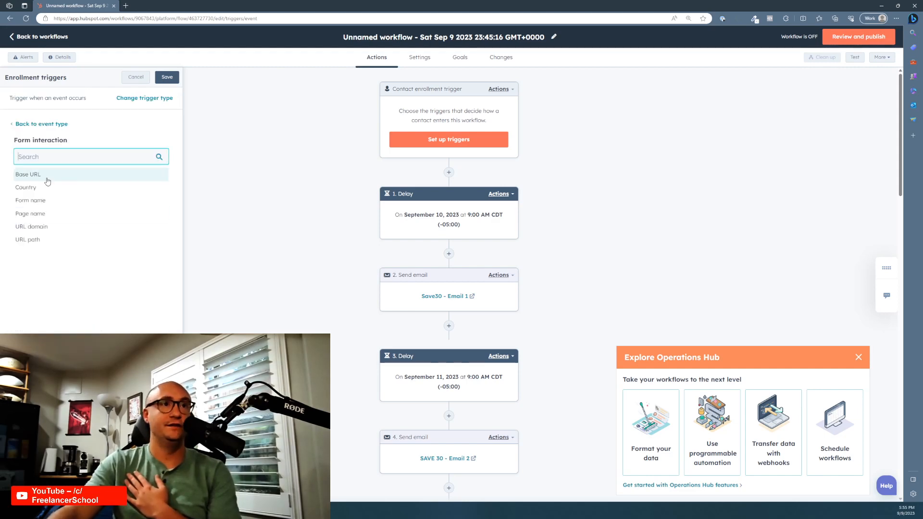
pyautogui.click(47, 200)
pyautogui.click(87, 190)
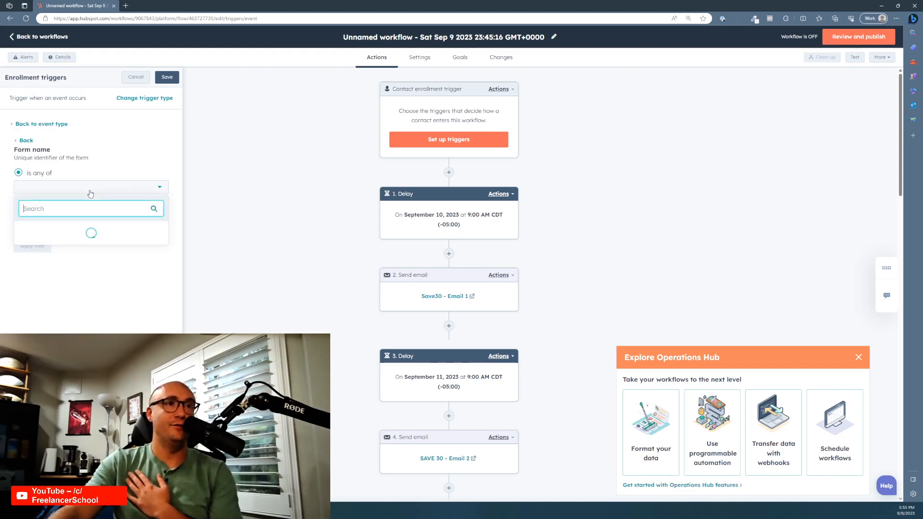
pyautogui.scroll(-3, 113, 295)
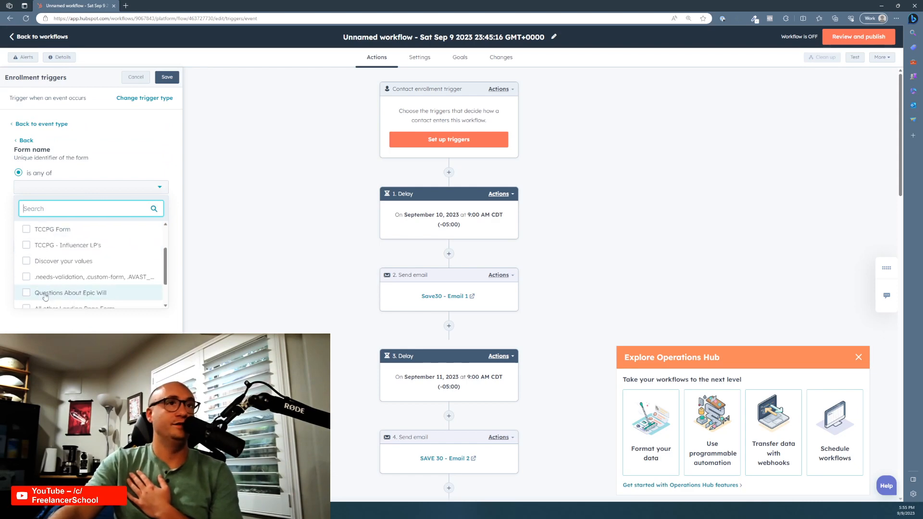
pyautogui.scroll(3, 75, 293)
pyautogui.click(106, 344)
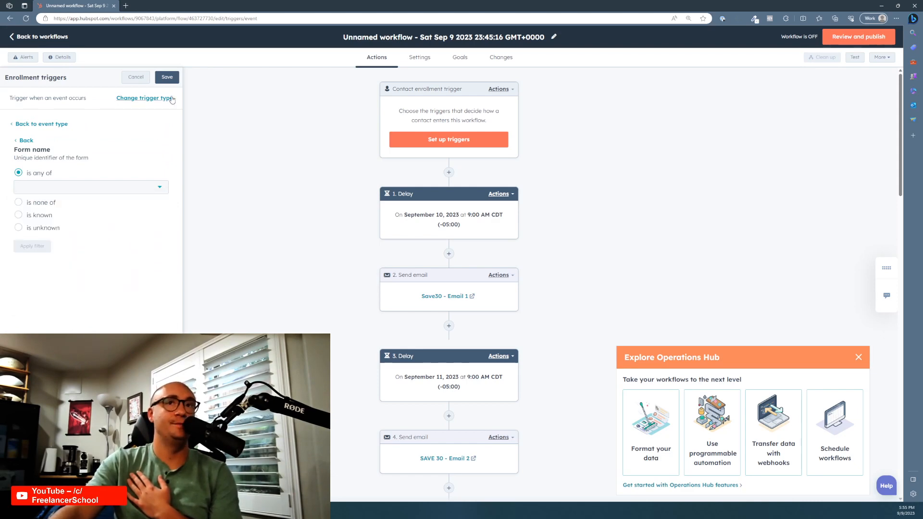